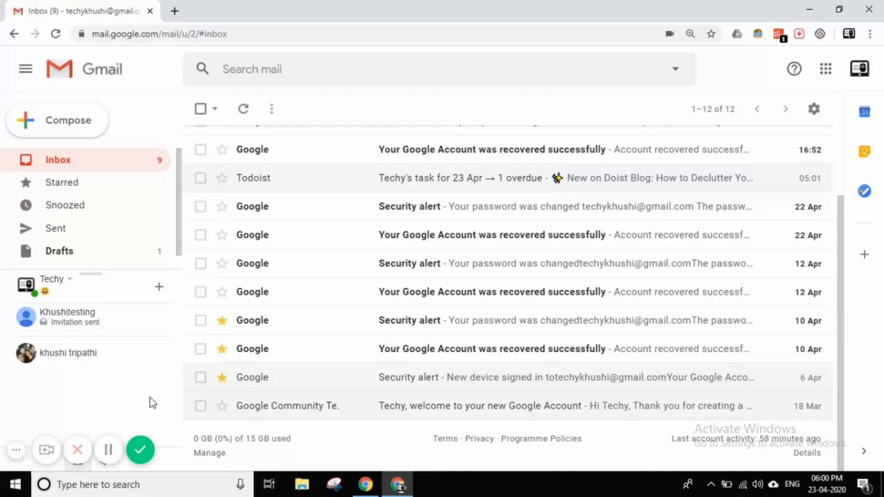
# Search Google for 'hangout' in a new browser tab, then close it and return to the inbox
pyautogui.click(16, 450)
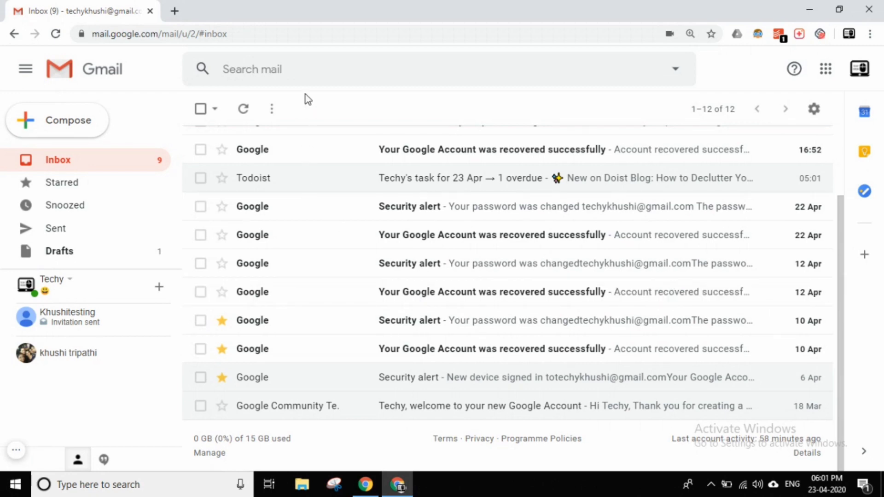
pyautogui.click(175, 12)
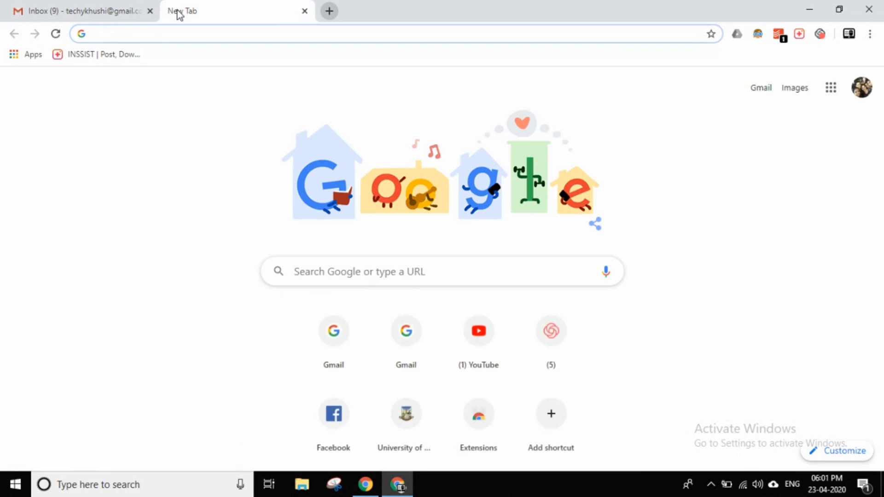
pyautogui.write('hangout')
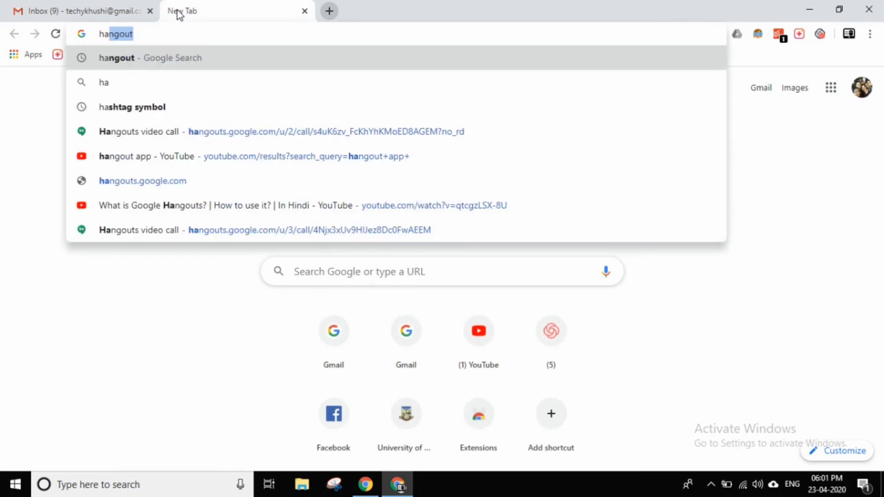
pyautogui.click(165, 65)
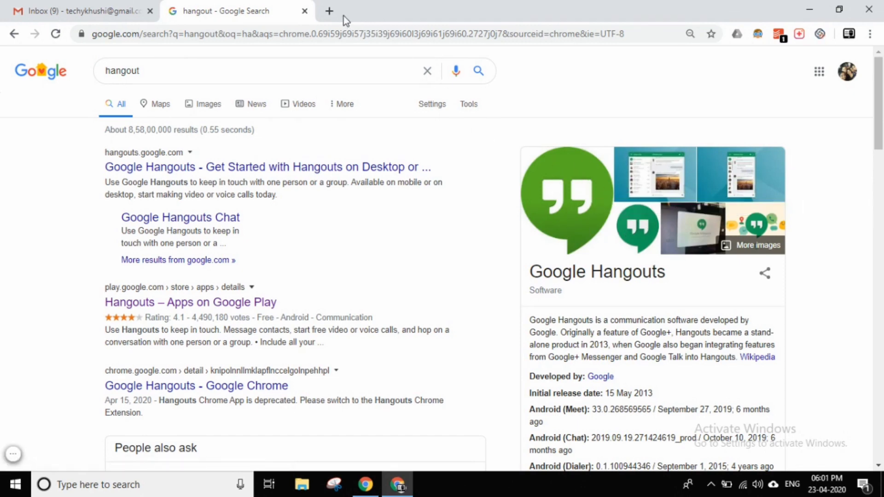
pyautogui.click(307, 12)
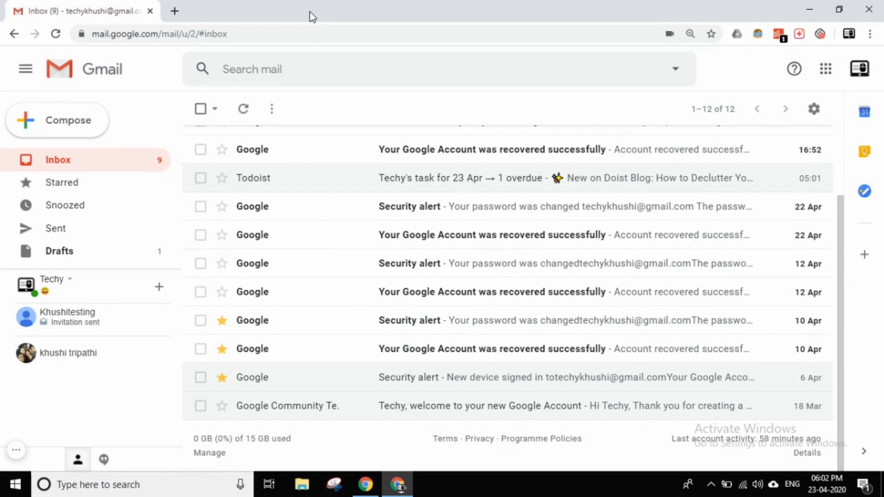
# Collapse and re-expand the Hangouts conversations and contacts lists, then open your own status panel
pyautogui.click(104, 461)
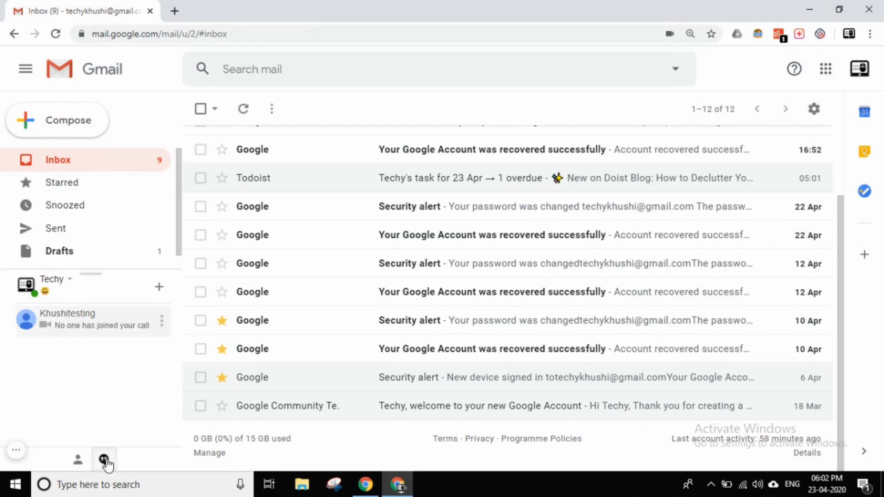
pyautogui.click(105, 461)
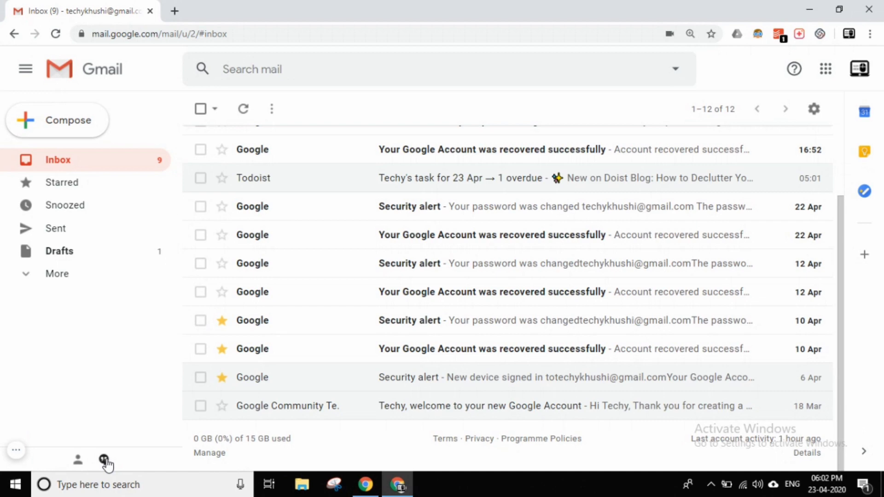
pyautogui.click(105, 461)
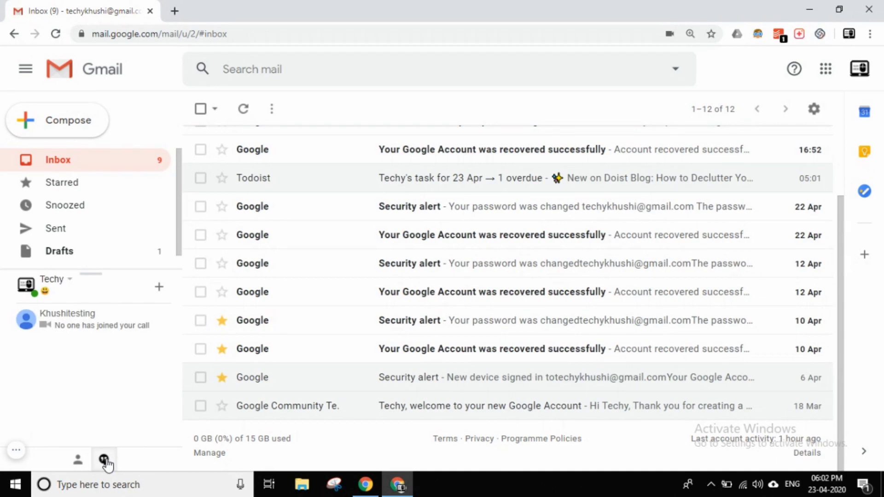
pyautogui.click(79, 461)
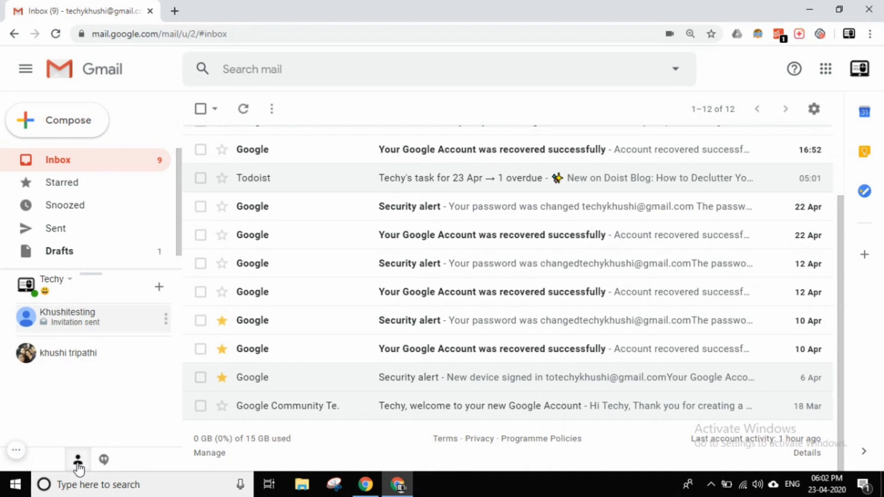
pyautogui.click(78, 466)
pyautogui.click(78, 466)
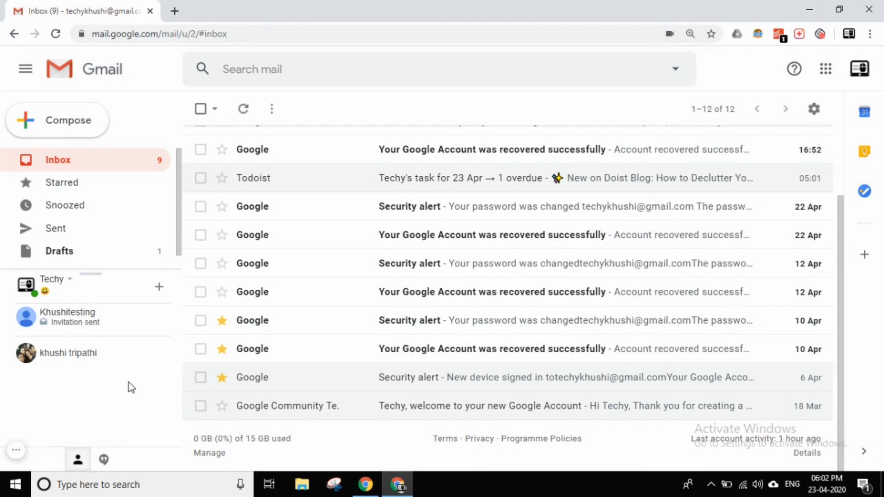
pyautogui.click(60, 285)
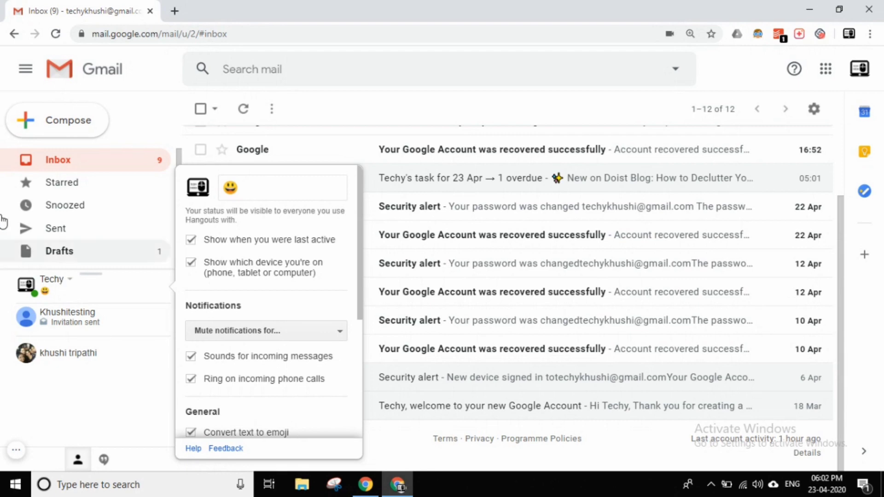
pyautogui.click(257, 187)
pyautogui.doubleClick(257, 186)
pyautogui.press('BackSpace')
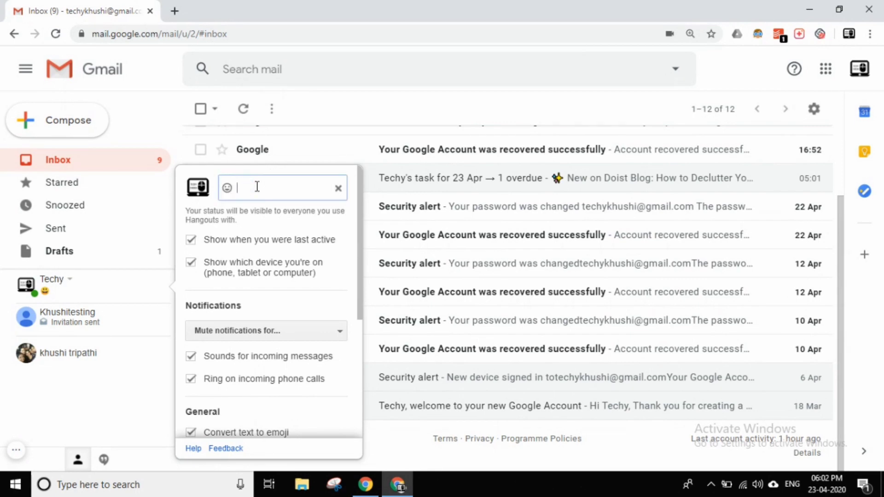
pyautogui.click(228, 188)
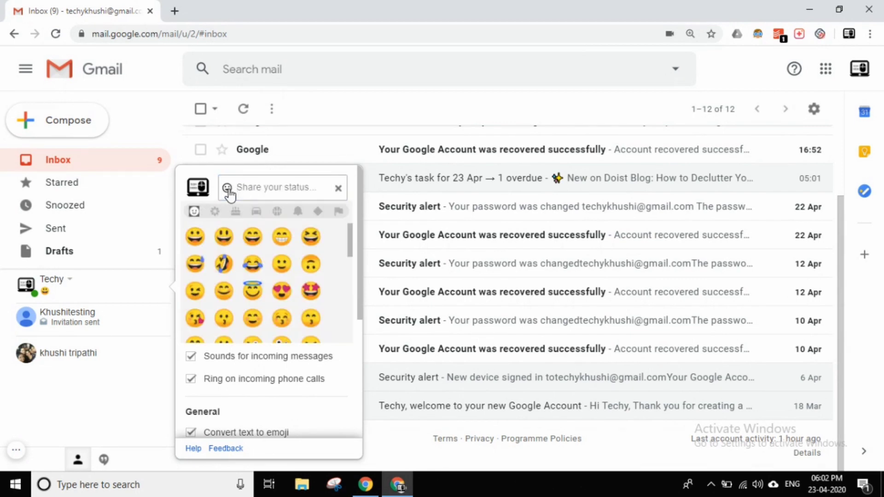
pyautogui.click(224, 237)
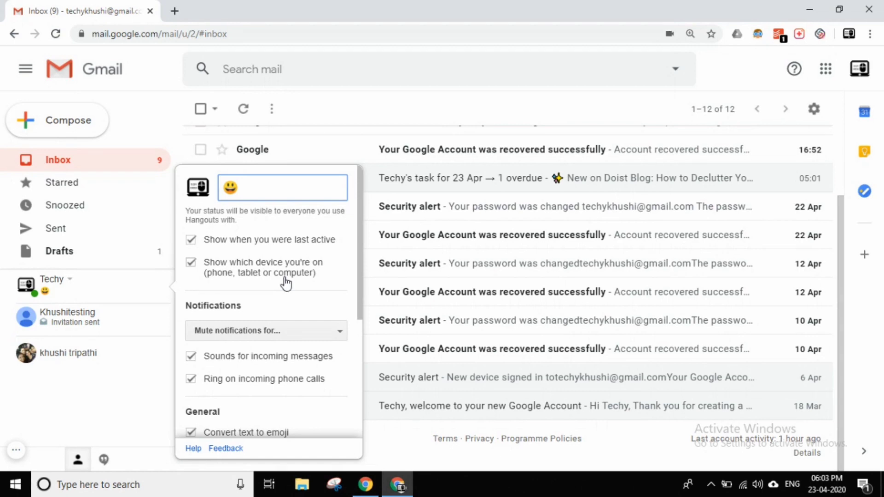
pyautogui.click(358, 341)
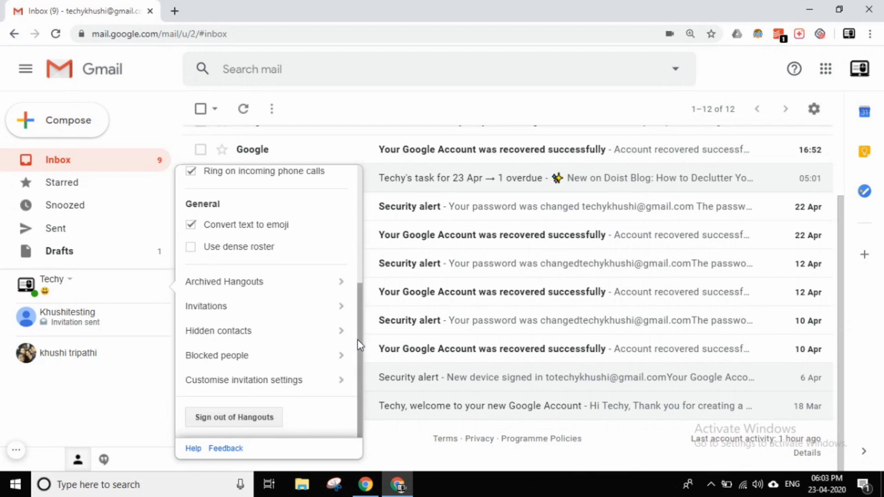
pyautogui.click(358, 261)
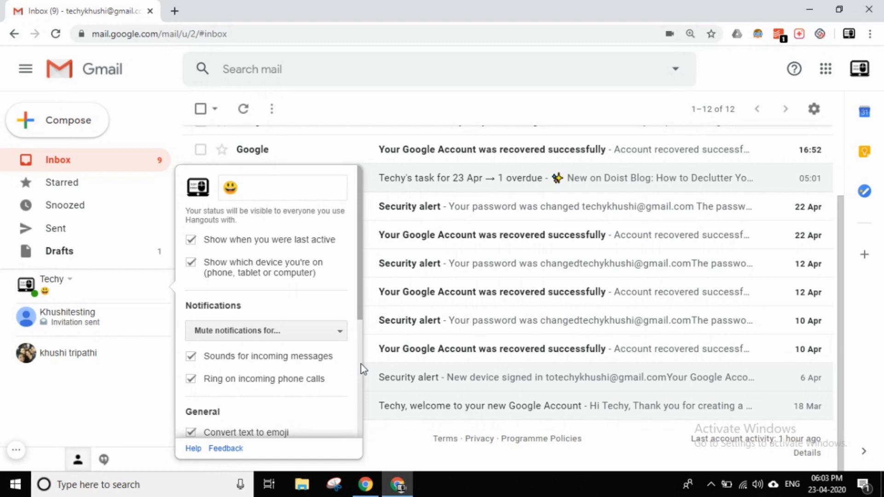
pyautogui.scroll(-5, 361, 368)
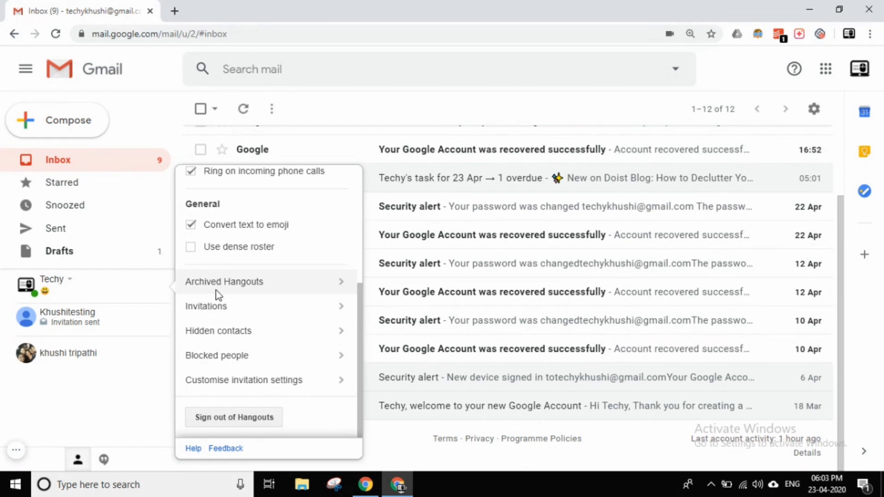
pyautogui.click(211, 307)
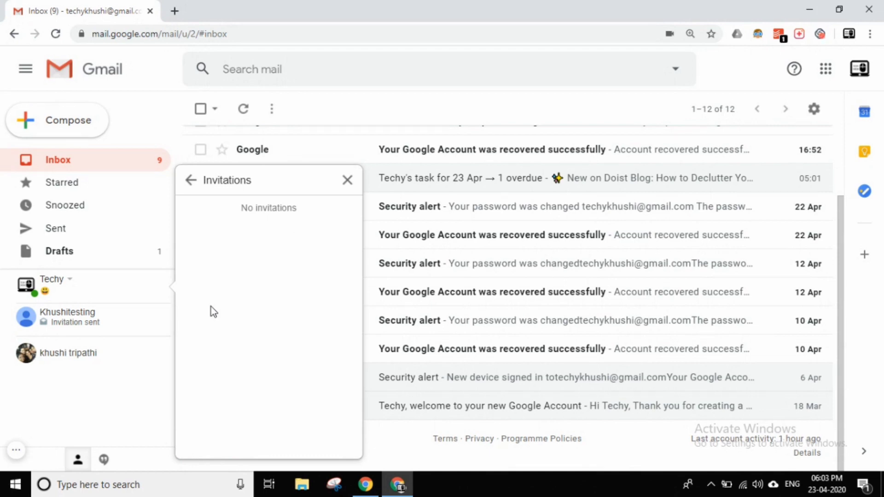
pyautogui.click(351, 183)
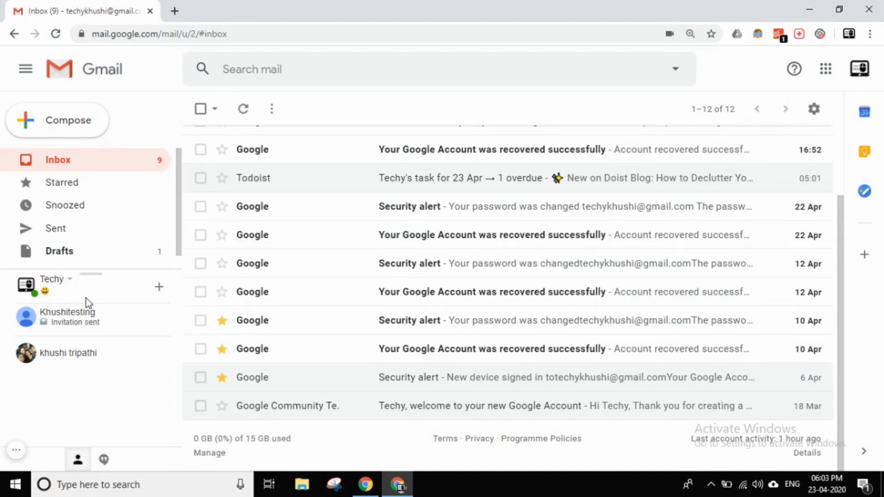
pyautogui.click(72, 284)
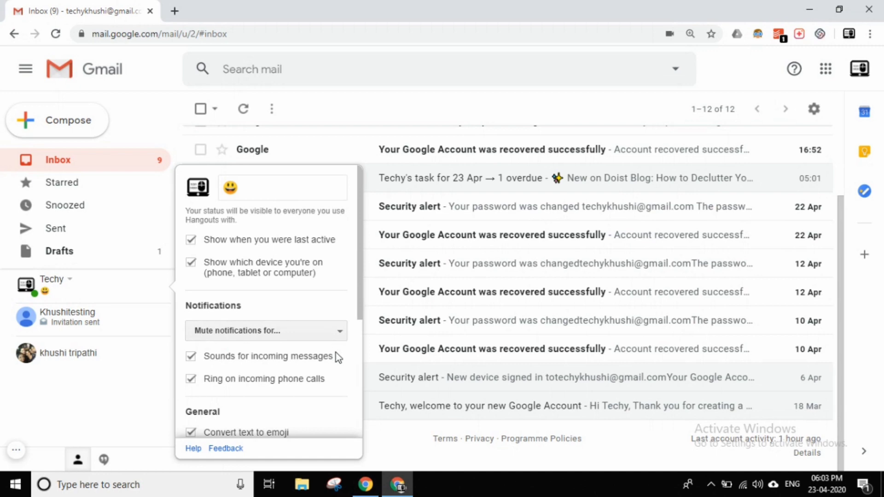
pyautogui.scroll(-5, 357, 355)
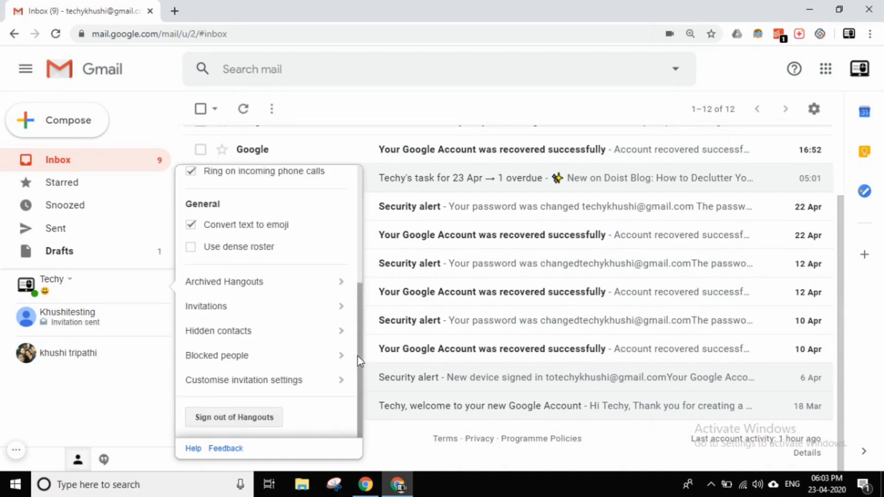
pyautogui.click(249, 335)
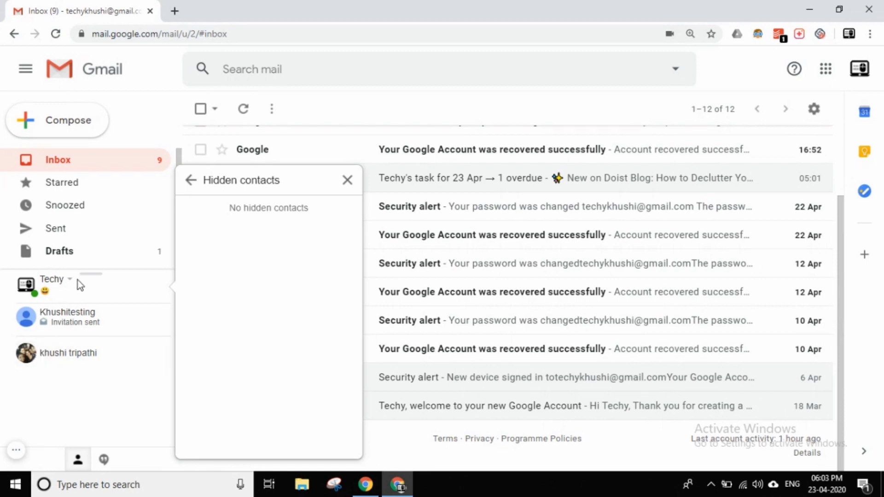
pyautogui.click(191, 180)
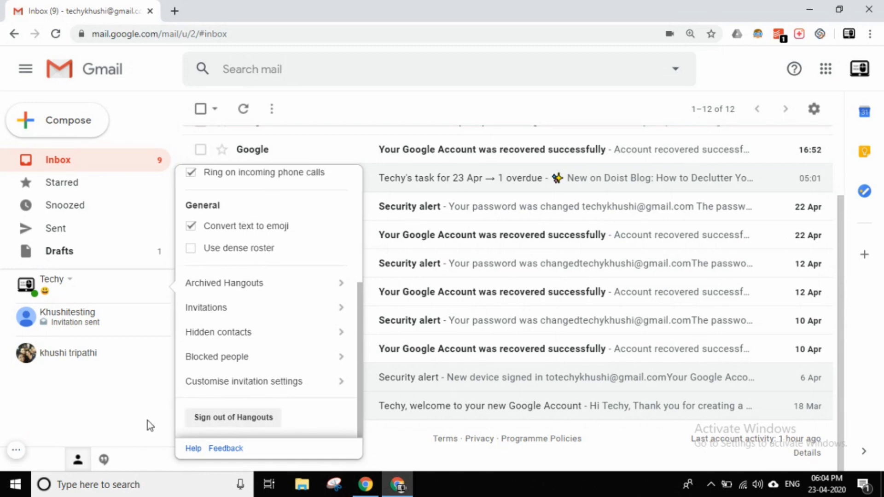
pyautogui.click(76, 413)
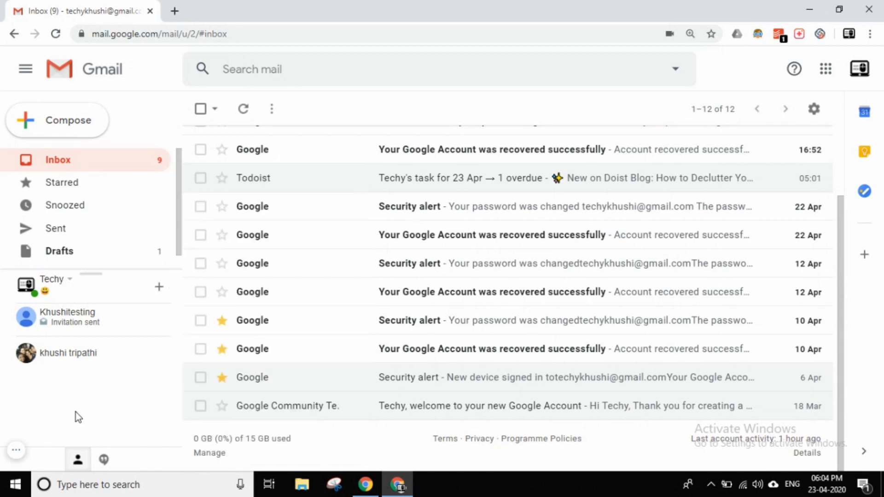
# Try New group in the Hangouts new-conversation picker, then open a chat with the invited contact
pyautogui.click(160, 287)
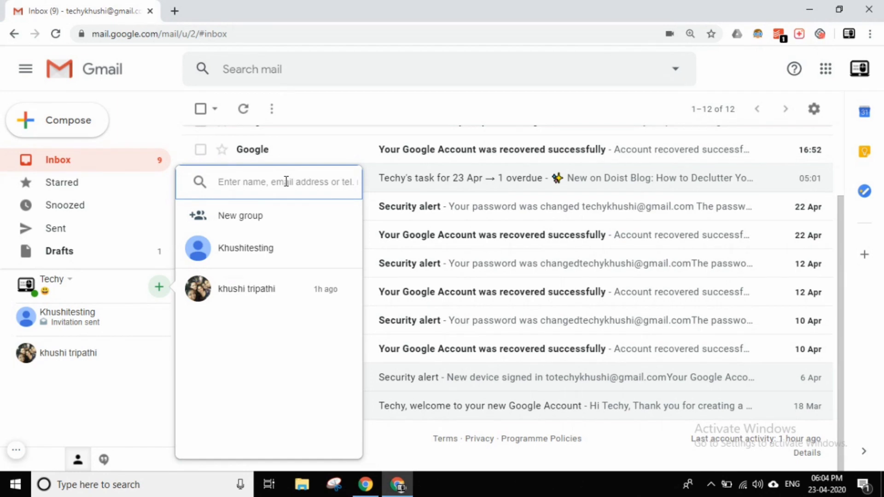
pyautogui.click(243, 221)
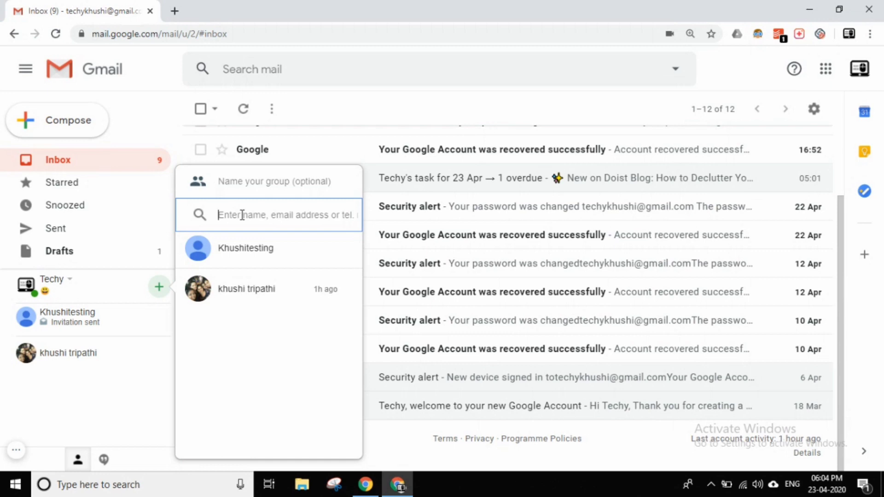
pyautogui.click(137, 407)
pyautogui.click(69, 316)
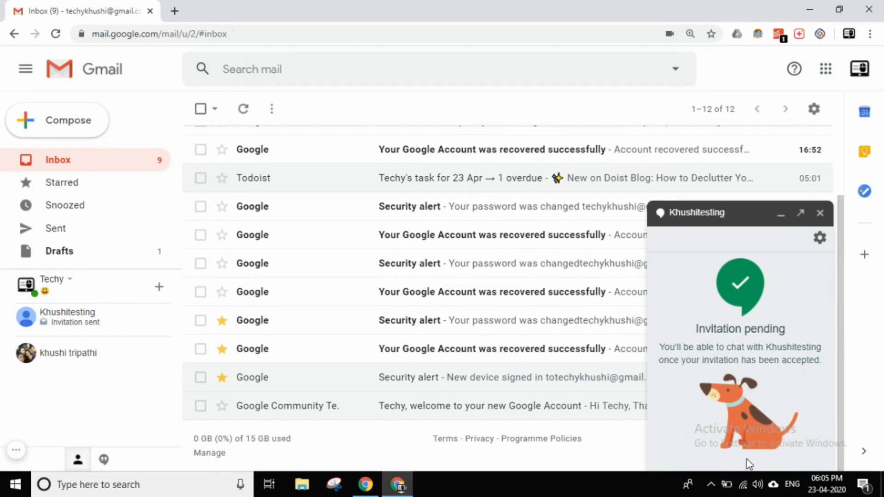
# Close the pending chat, send 'hi' to the contact with the photo, and view that chat's options
pyautogui.click(820, 214)
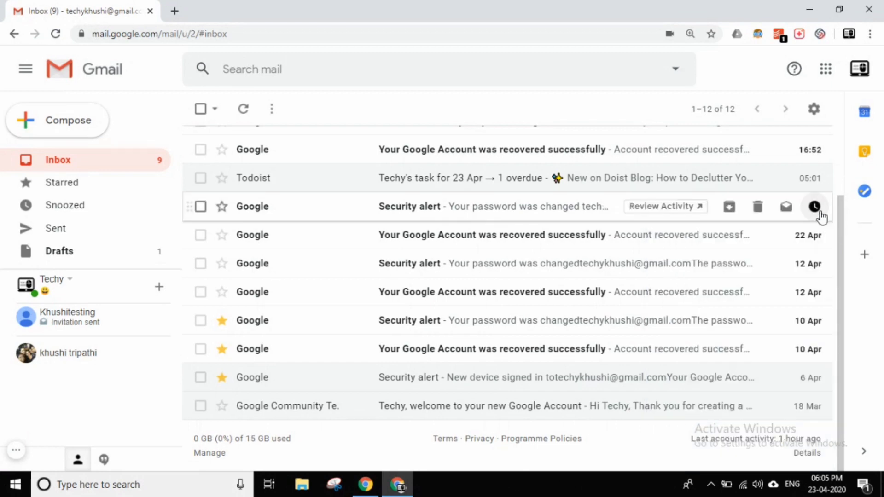
pyautogui.click(64, 355)
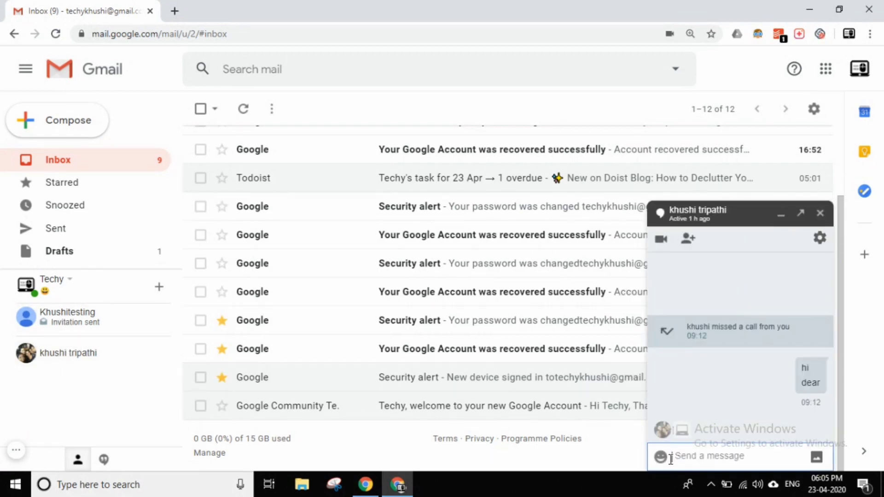
pyautogui.write('hi')
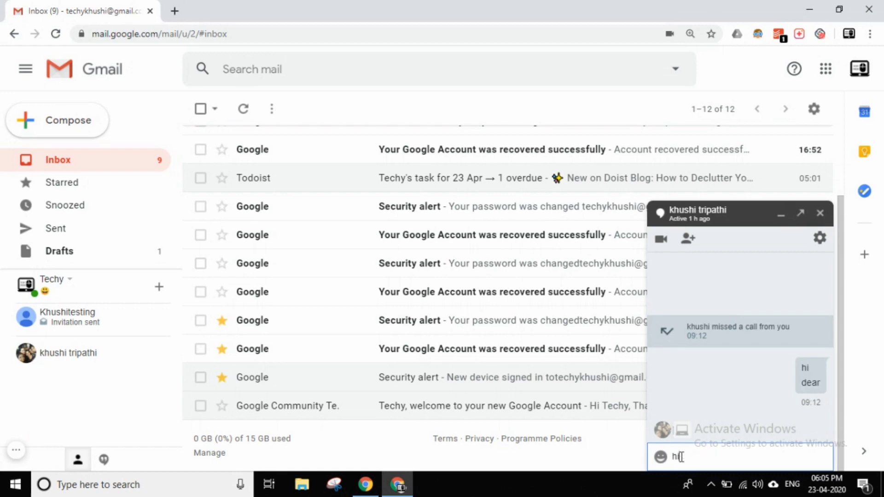
pyautogui.press('Return')
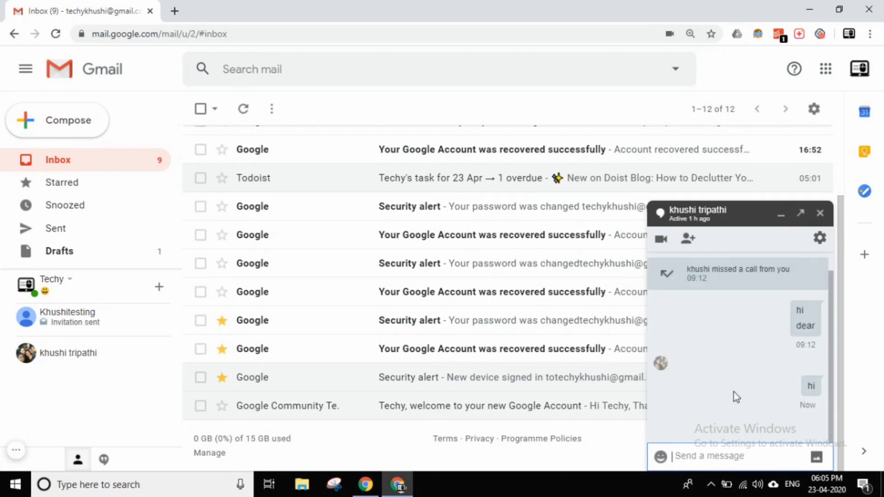
pyautogui.click(820, 239)
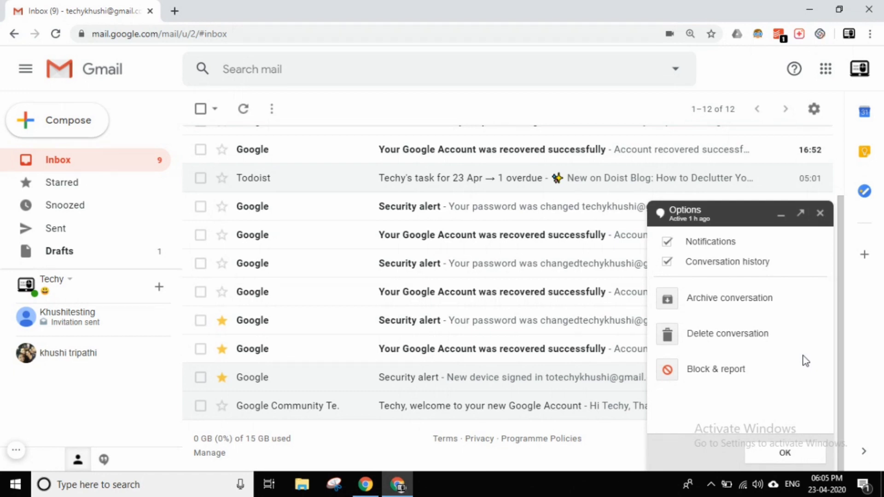
# Delete the photo contact's conversation history, then reopen the chat and send 'hi'
pyautogui.click(747, 336)
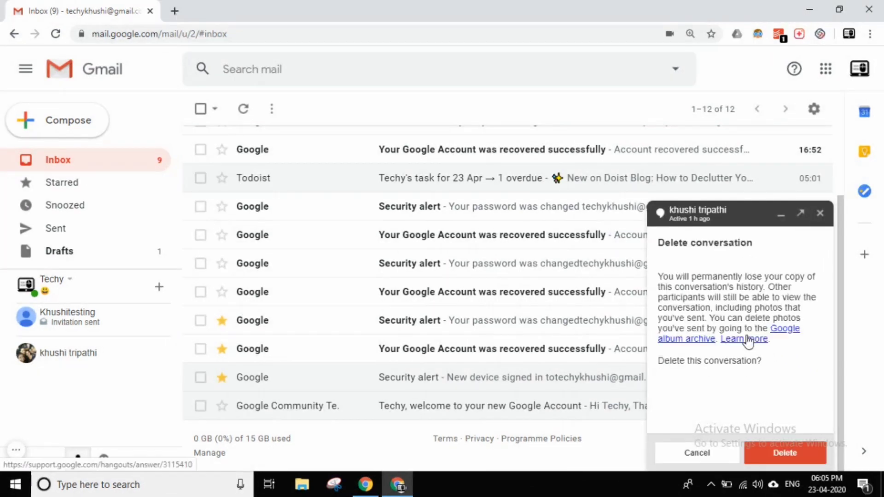
pyautogui.click(784, 451)
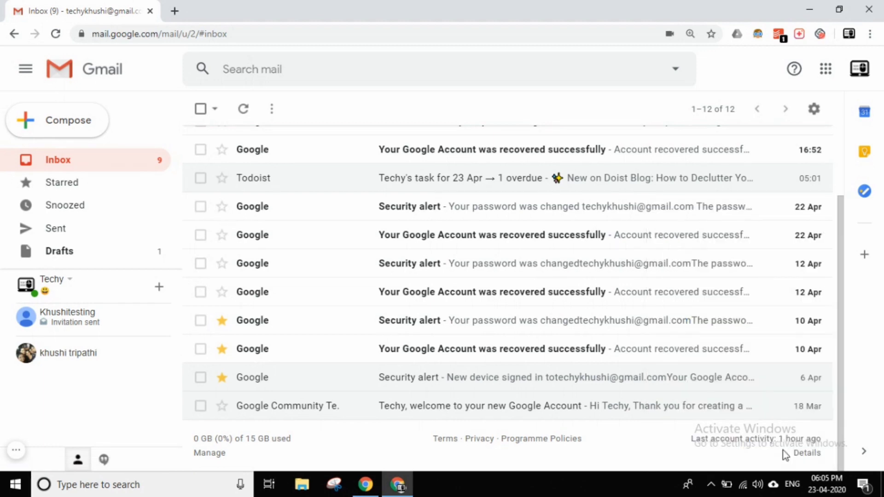
pyautogui.click(92, 353)
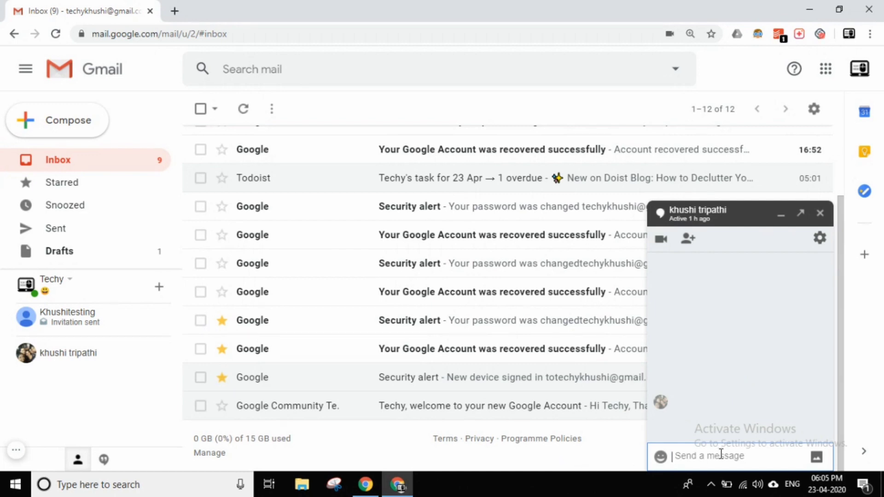
pyautogui.write('hi')
pyautogui.press('Return')
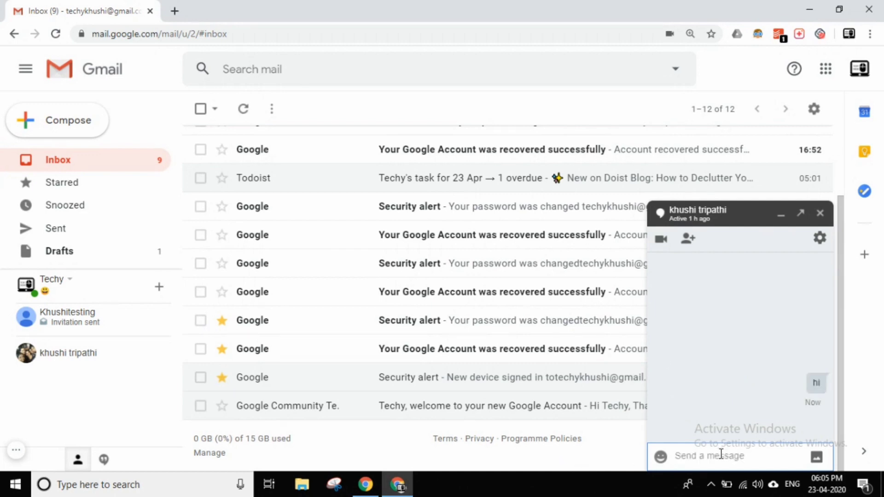